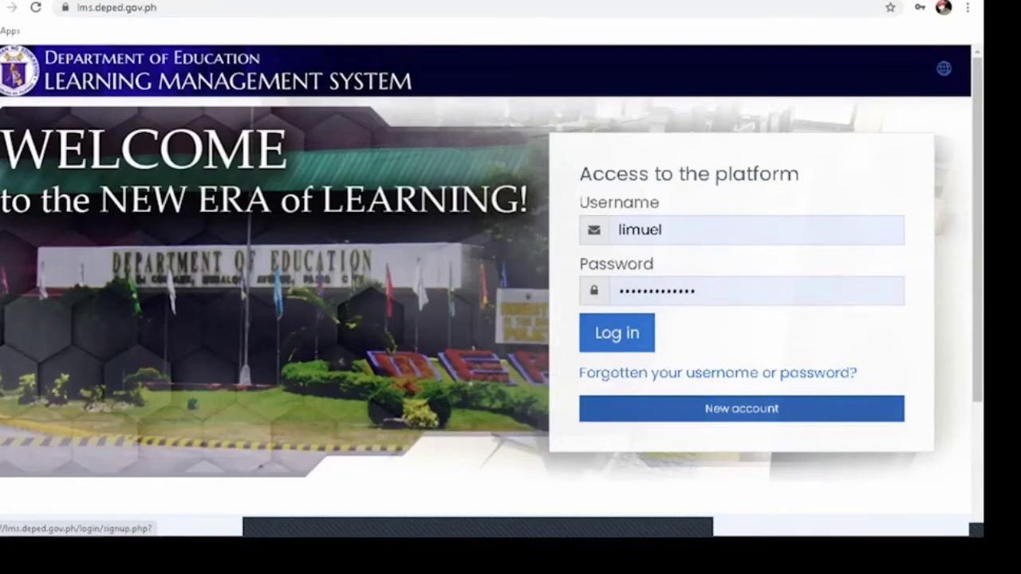
Step: Open the New account signup form and scroll down to its More details section
{"action": "left_click", "coordinate": [742, 408]}
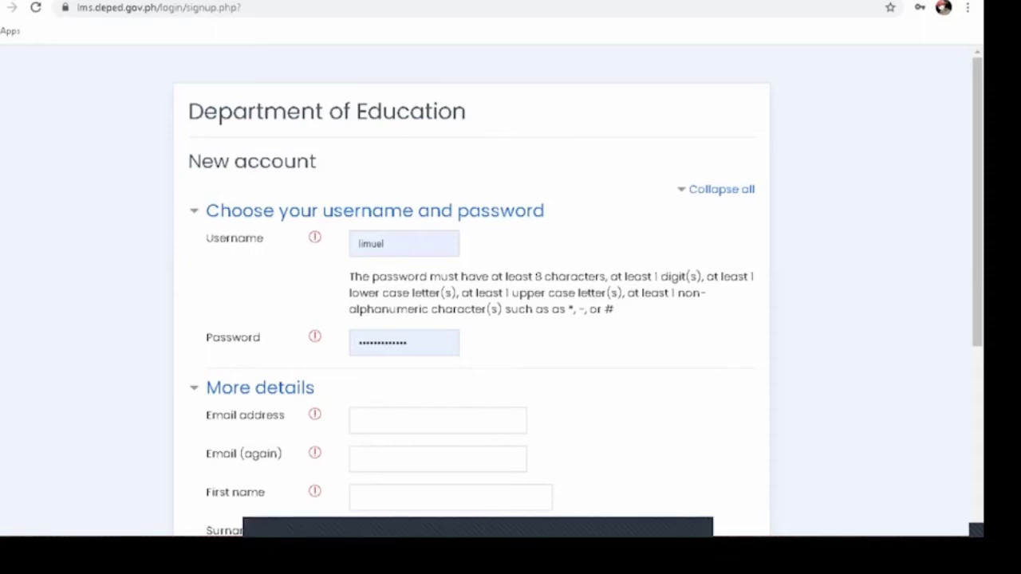
{"action": "scroll", "coordinate": [510, 288], "scroll_direction": "down", "scroll_amount": 2}
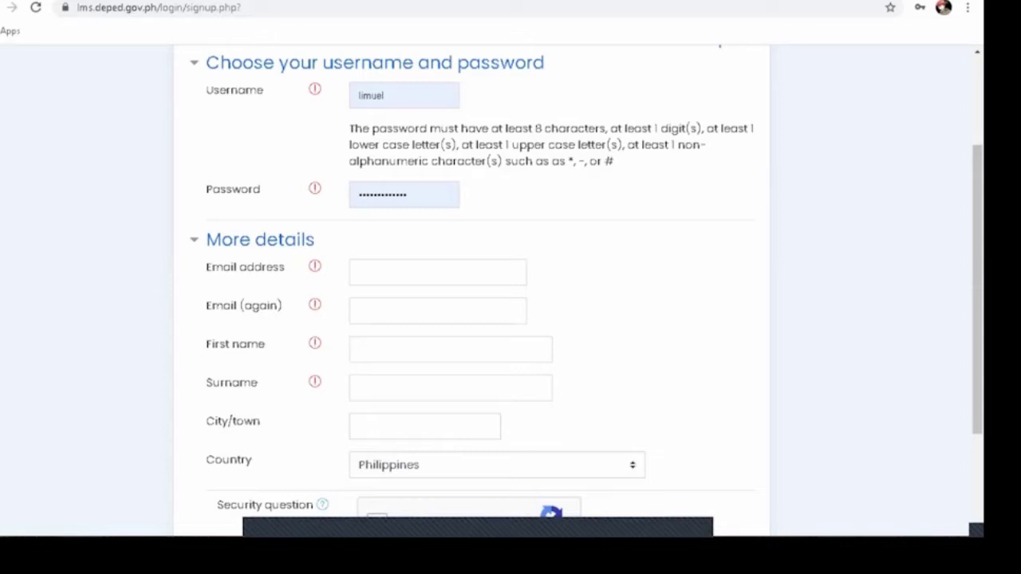
Step: Enter the user's first name and surname on the signup form
{"action": "left_click", "coordinate": [451, 350]}
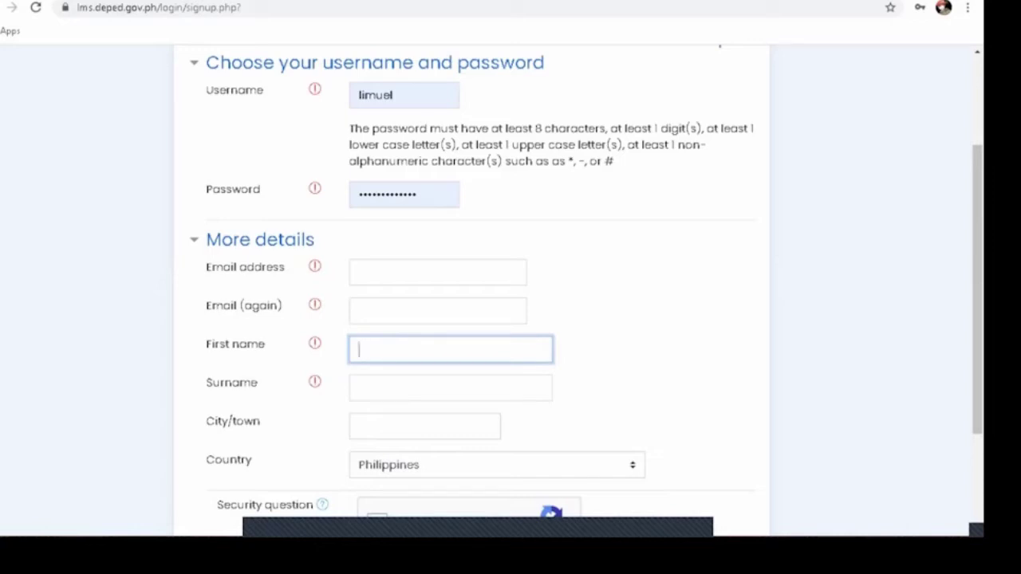
{"action": "left_click", "coordinate": [451, 388]}
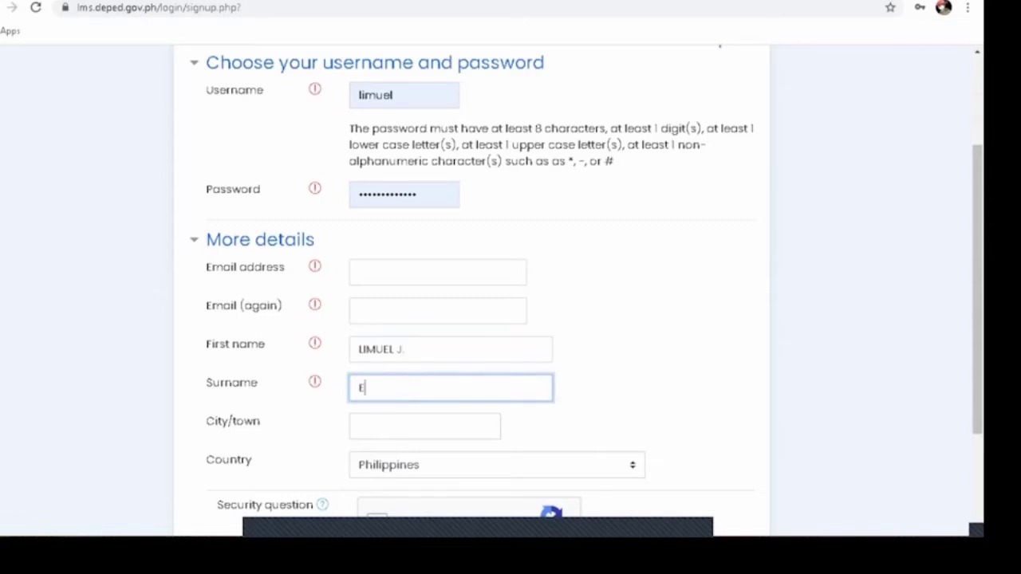
Step: Set City/town to CITY OF TAGUM from the autofill suggestion
{"action": "scroll", "coordinate": [511, 287], "scroll_direction": "down", "scroll_amount": 1}
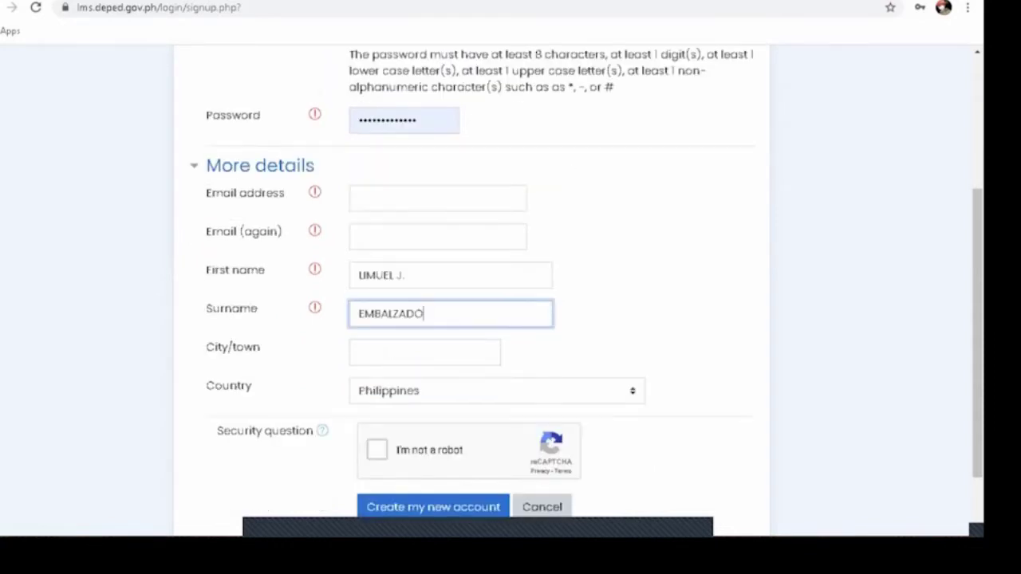
{"action": "left_click", "coordinate": [424, 352]}
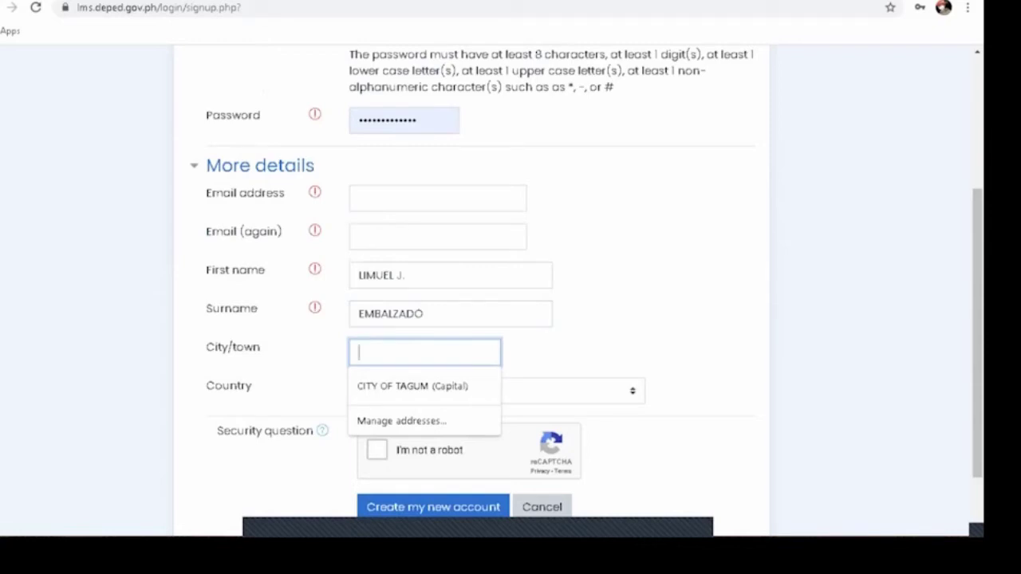
{"action": "key", "text": "Down"}
{"action": "key", "text": "Return"}
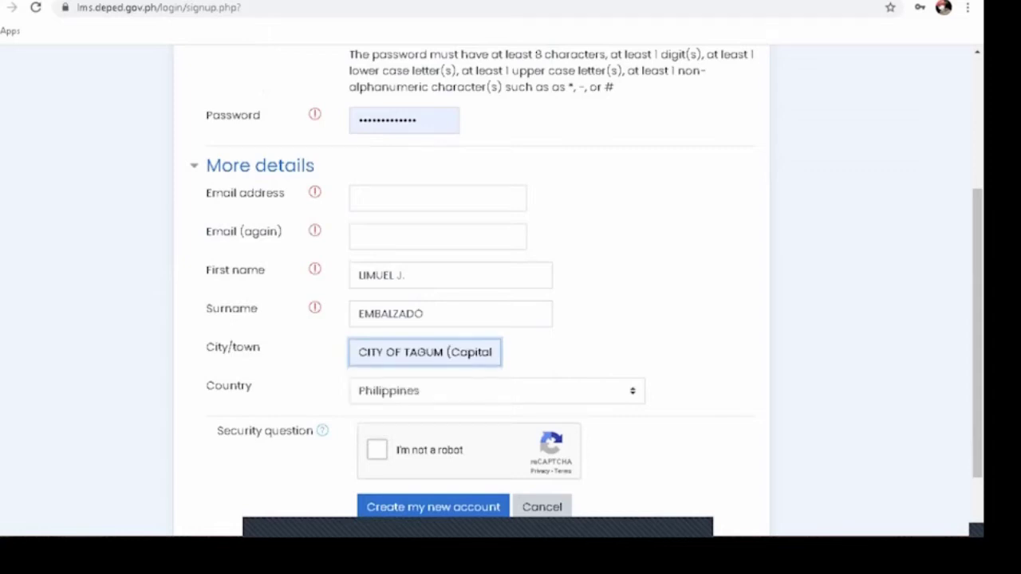
{"action": "scroll", "coordinate": [511, 287], "scroll_direction": "down", "scroll_amount": 1}
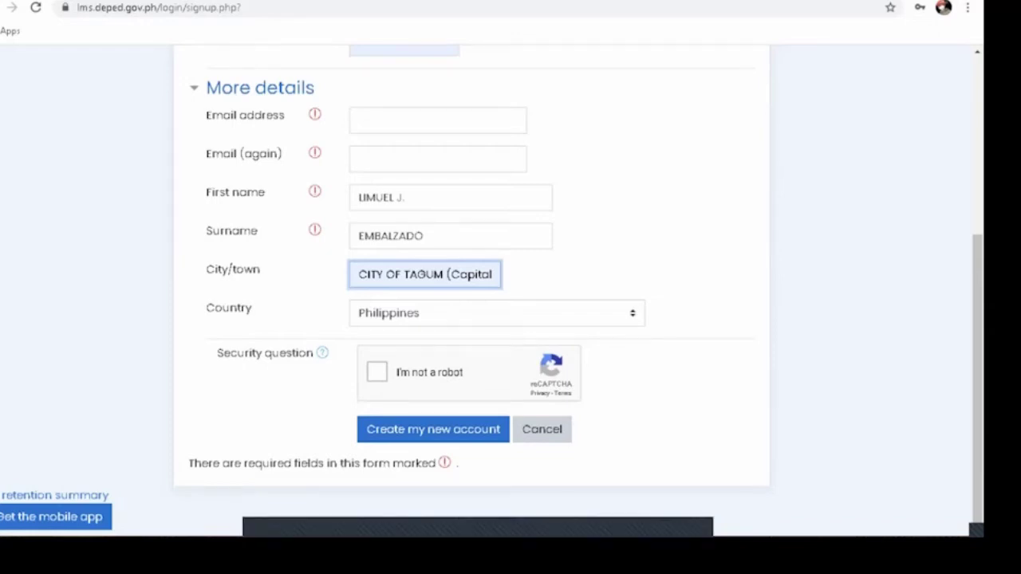
Step: Erase the surname entry and abandon the signup form
{"action": "left_click", "coordinate": [447, 237]}
{"action": "key", "text": "BackSpace"}
{"action": "key", "text": "BackSpace"}
{"action": "key", "text": "BackSpace"}
{"action": "key", "text": "BackSpace"}
{"action": "key", "text": "BackSpace"}
{"action": "key", "text": "BackSpace"}
{"action": "key", "text": "BackSpace"}
{"action": "key", "text": "BackSpace"}
{"action": "key", "text": "BackSpace"}
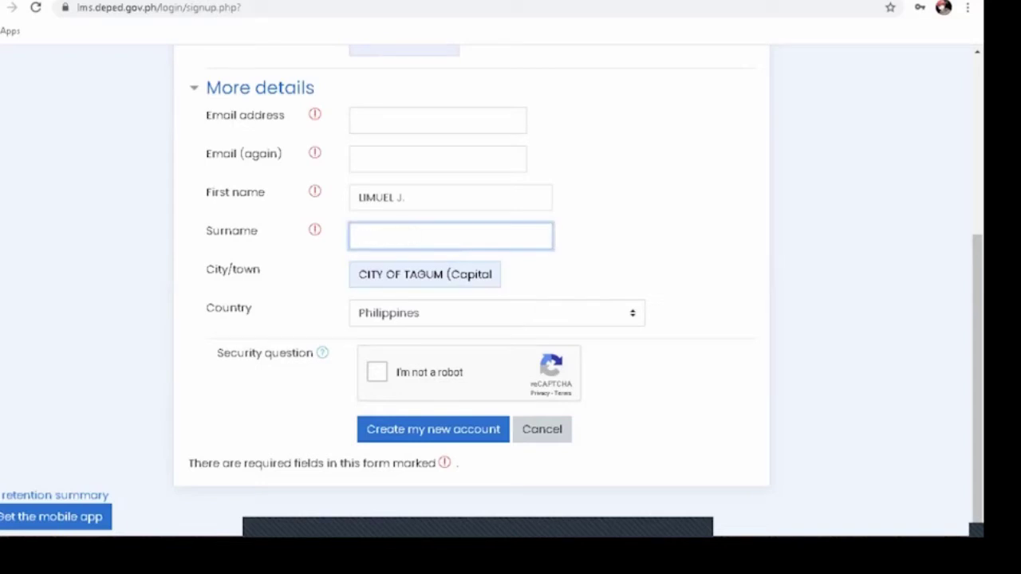
{"action": "left_click", "coordinate": [403, 197]}
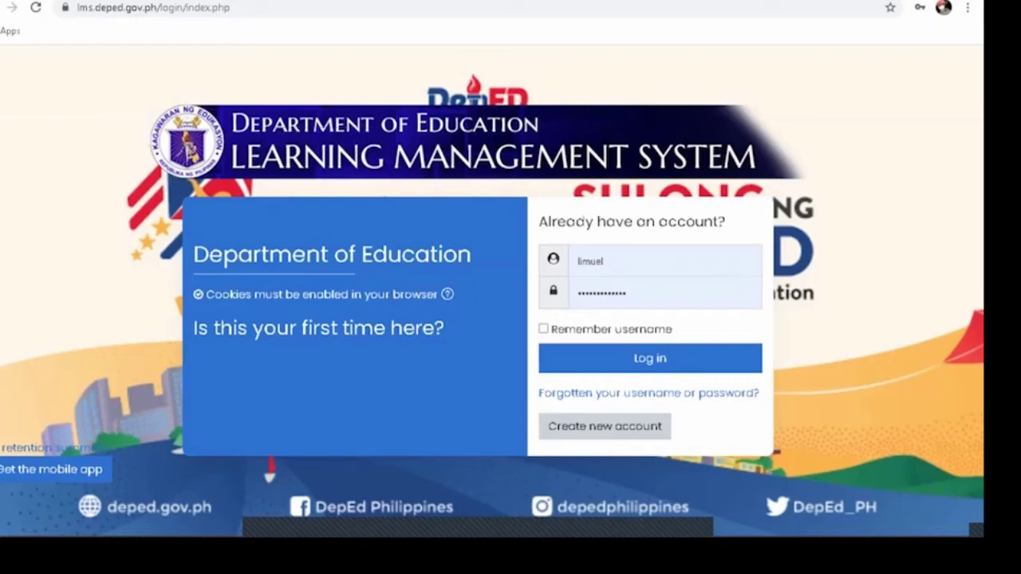
Step: Log in using the browser's saved username and password
{"action": "left_click", "coordinate": [666, 261]}
{"action": "key", "text": "Down"}
{"action": "key", "text": "Return"}
{"action": "key", "text": "Tab"}
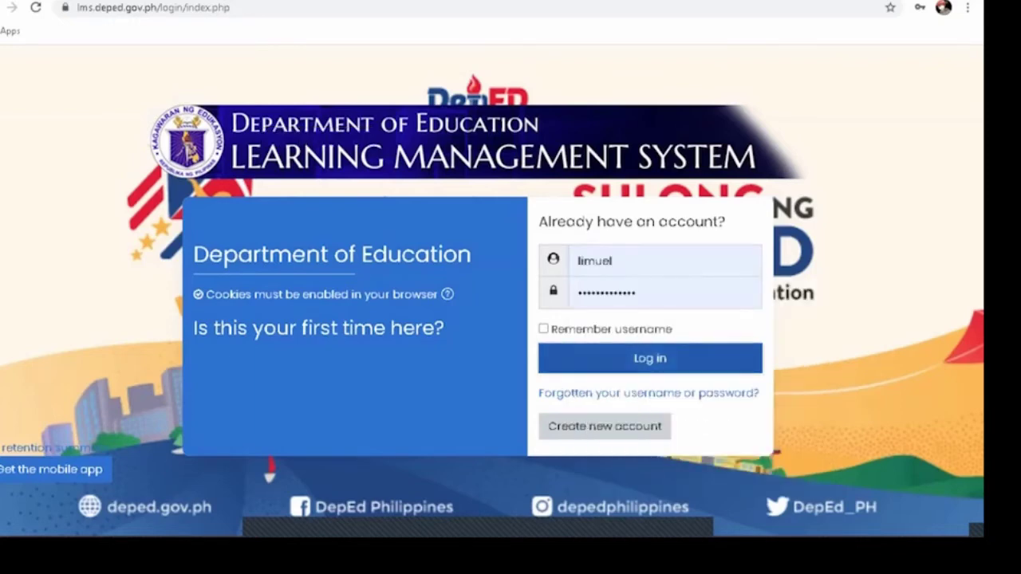
{"action": "key", "text": "Return"}
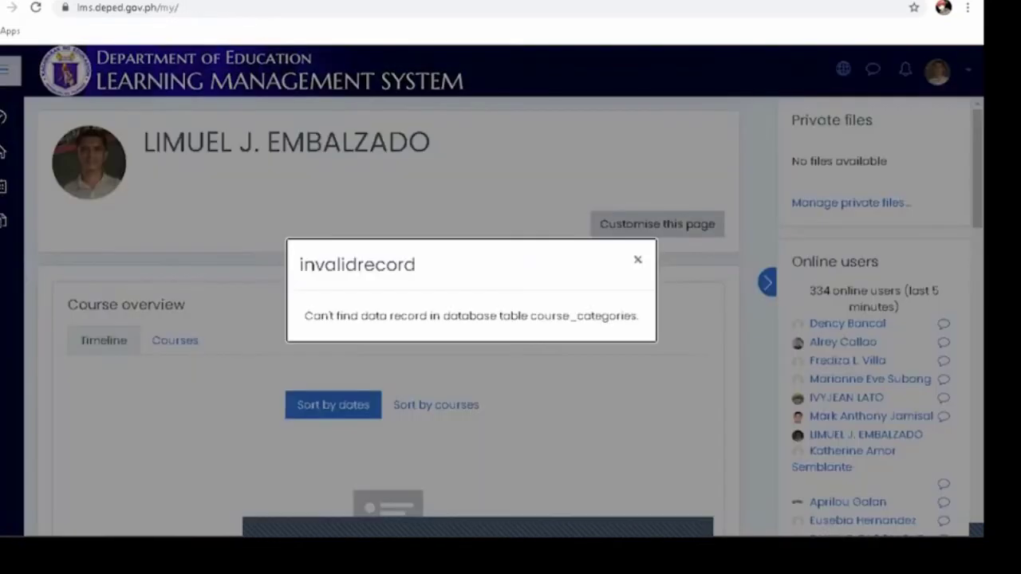
Step: Close the invalidrecord error dialog with Escape
{"action": "key", "text": "Escape"}
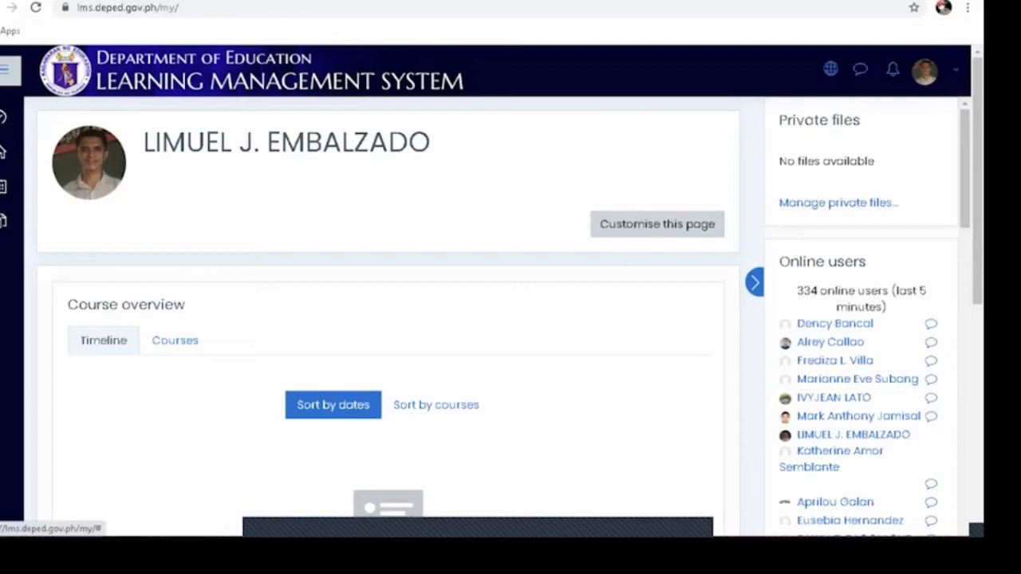
Step: Choose Profile from the user menu and scroll through details, reports and login activity
{"action": "left_click", "coordinate": [928, 71]}
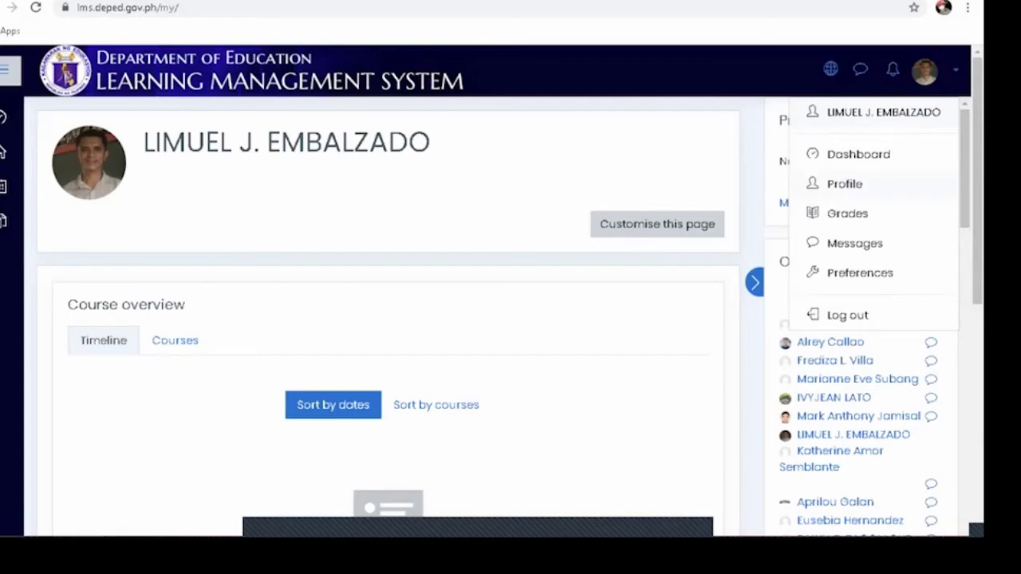
{"action": "left_click", "coordinate": [845, 183]}
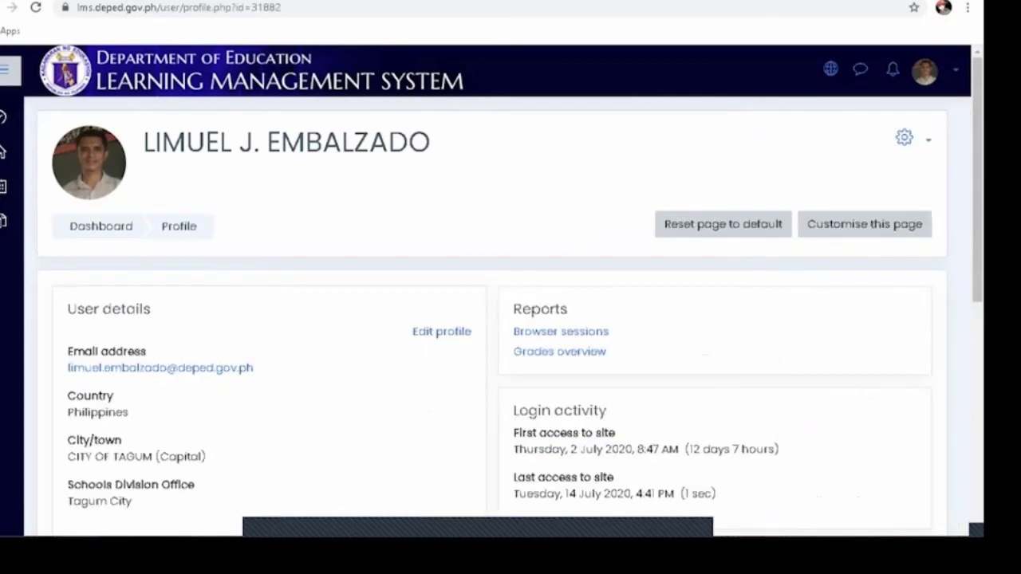
{"action": "scroll", "coordinate": [511, 320], "scroll_direction": "down", "scroll_amount": 1}
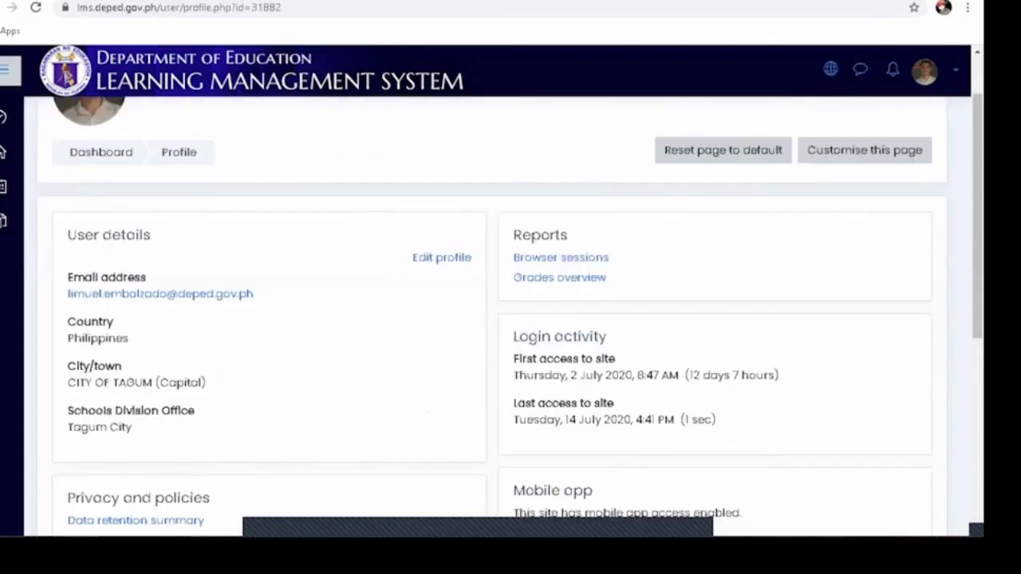
{"action": "scroll", "coordinate": [511, 319], "scroll_direction": "down", "scroll_amount": 1}
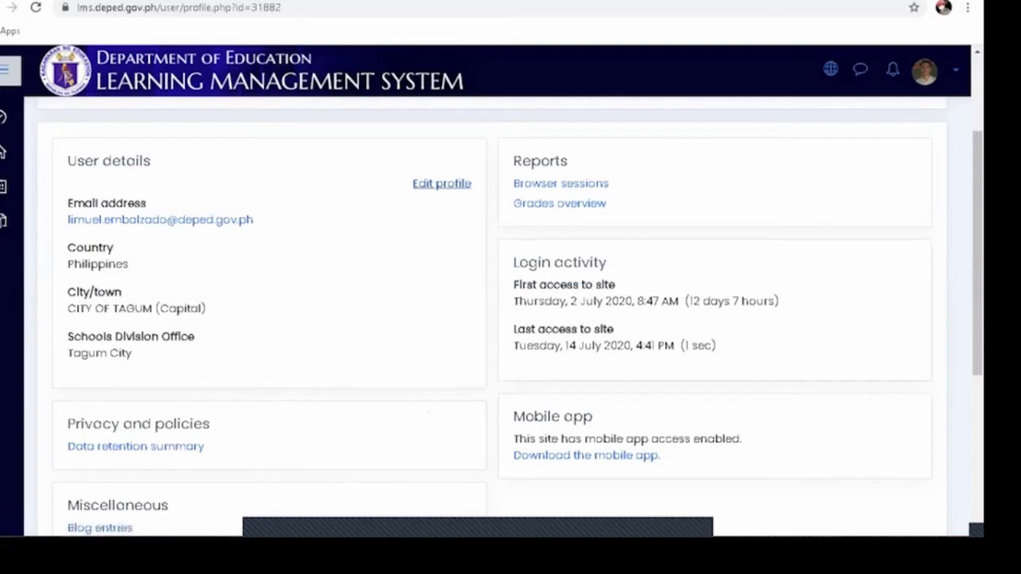
Step: Open Edit profile and scroll down to the User picture section
{"action": "left_click", "coordinate": [441, 183]}
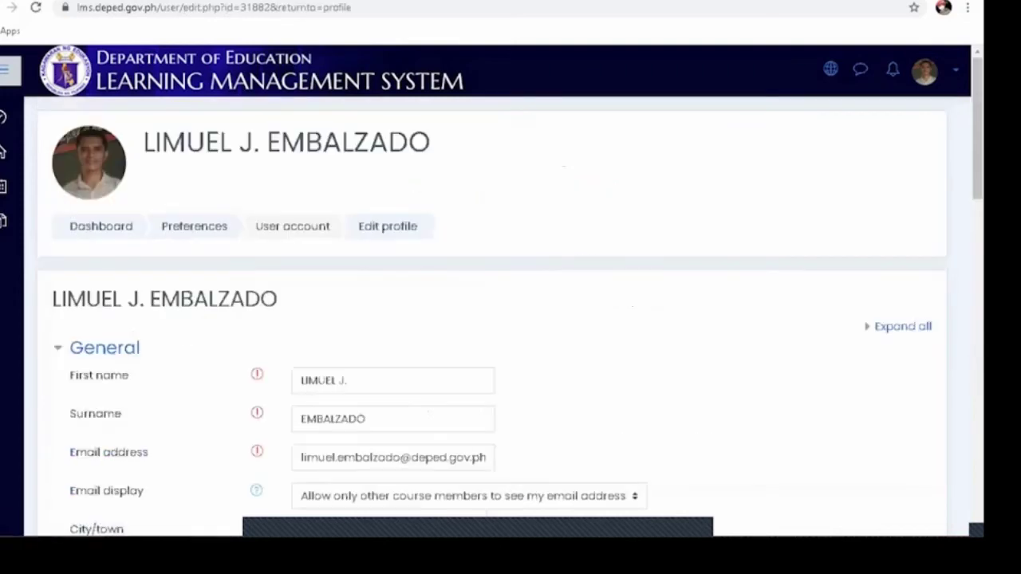
{"action": "scroll", "coordinate": [510, 319], "scroll_direction": "down", "scroll_amount": 3}
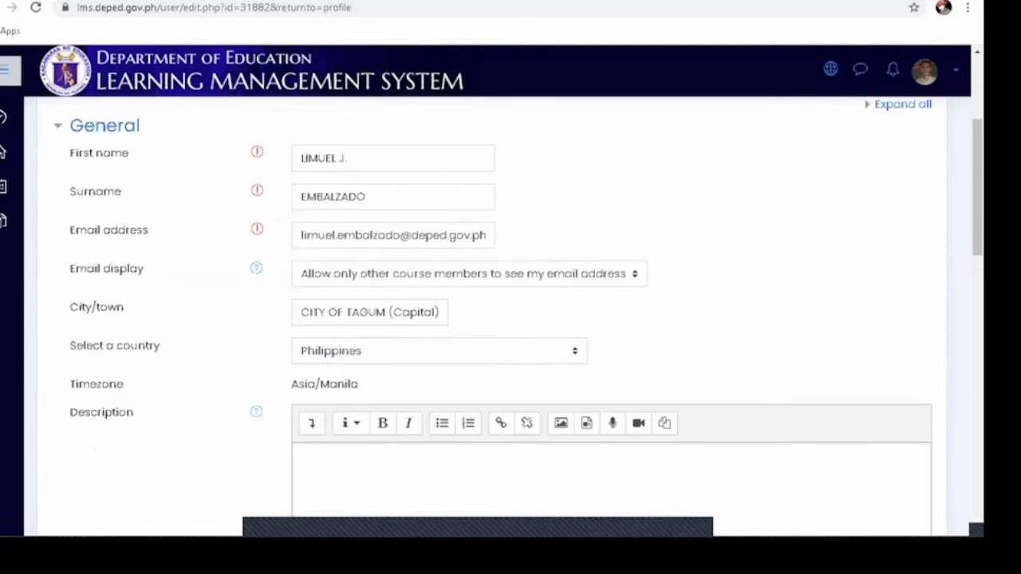
{"action": "scroll", "coordinate": [510, 319], "scroll_direction": "down", "scroll_amount": 4}
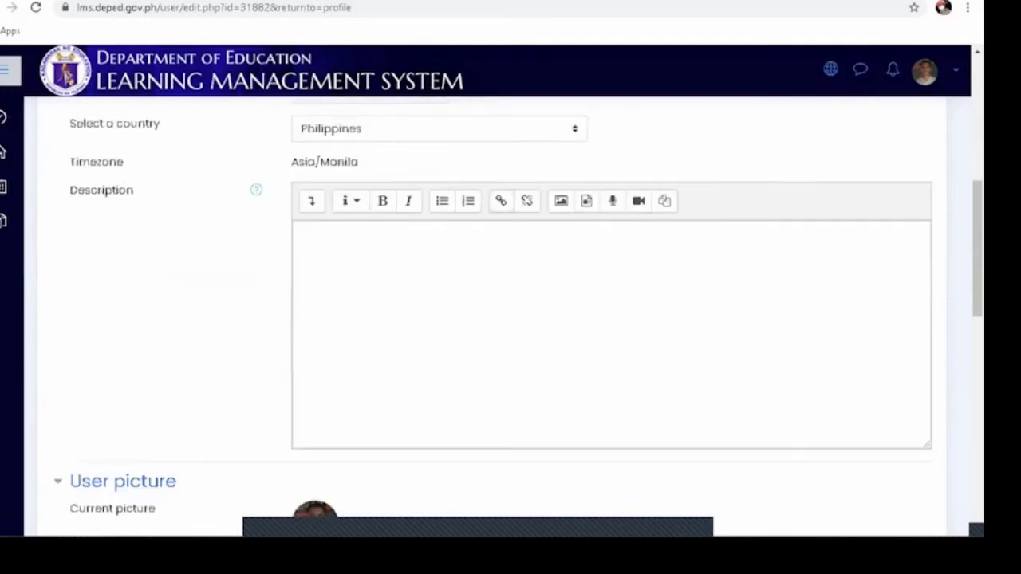
{"action": "scroll", "coordinate": [511, 319], "scroll_direction": "down", "scroll_amount": 2}
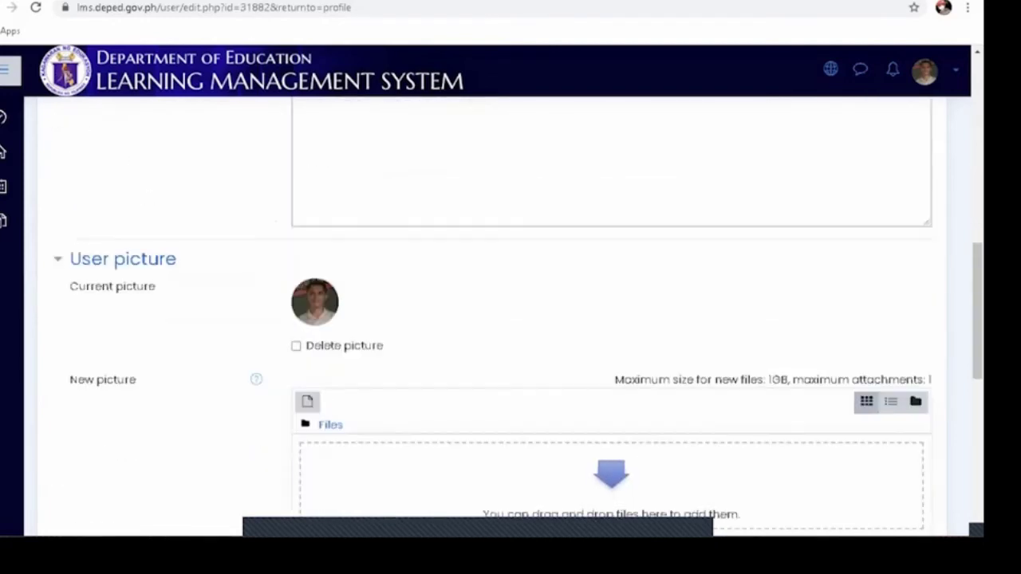
{"action": "scroll", "coordinate": [511, 319], "scroll_direction": "down", "scroll_amount": 1}
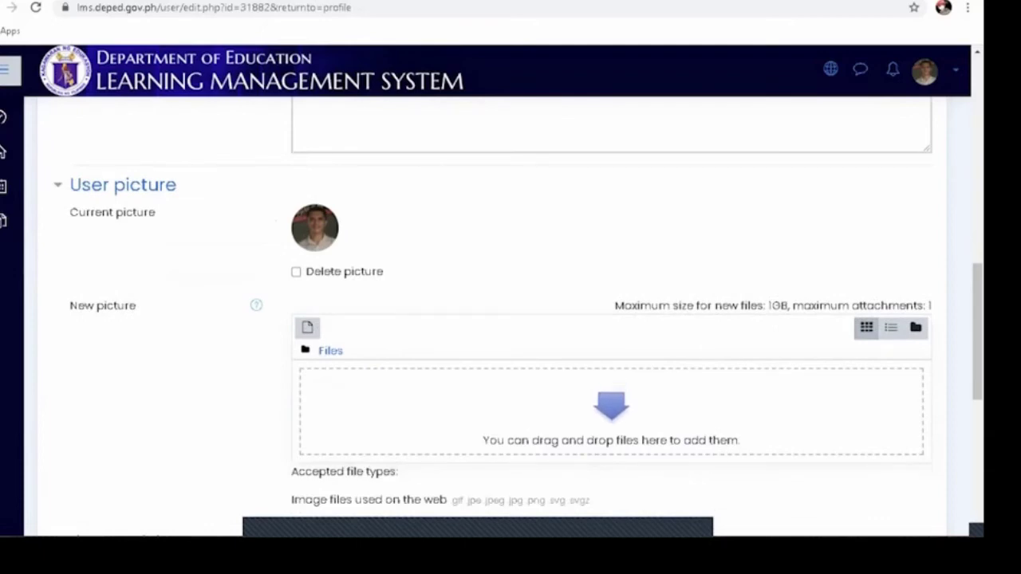
{"action": "scroll", "coordinate": [510, 320], "scroll_direction": "down", "scroll_amount": 1}
{"action": "scroll", "coordinate": [510, 319], "scroll_direction": "down", "scroll_amount": 1}
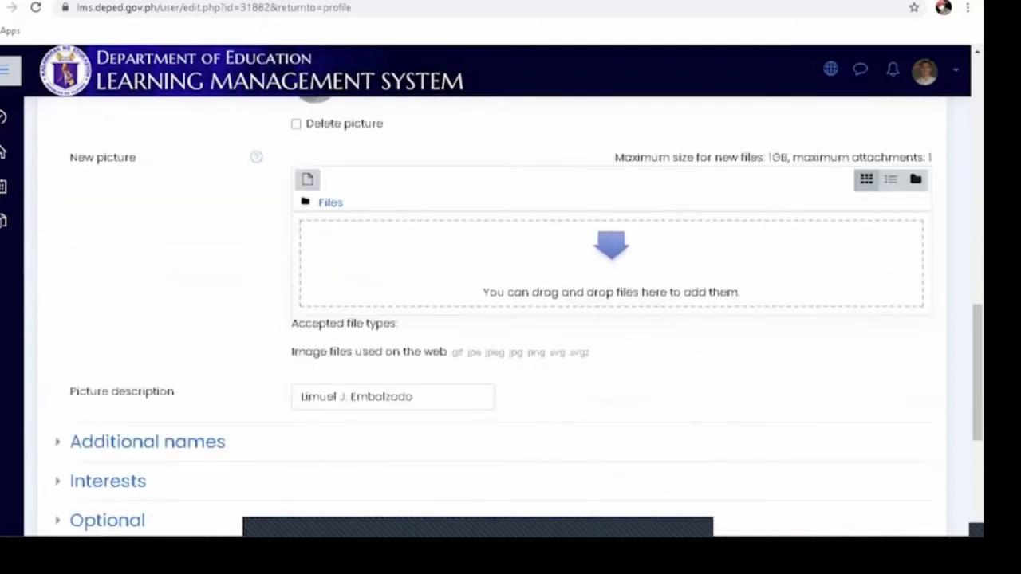
{"action": "scroll", "coordinate": [510, 319], "scroll_direction": "up", "scroll_amount": 1}
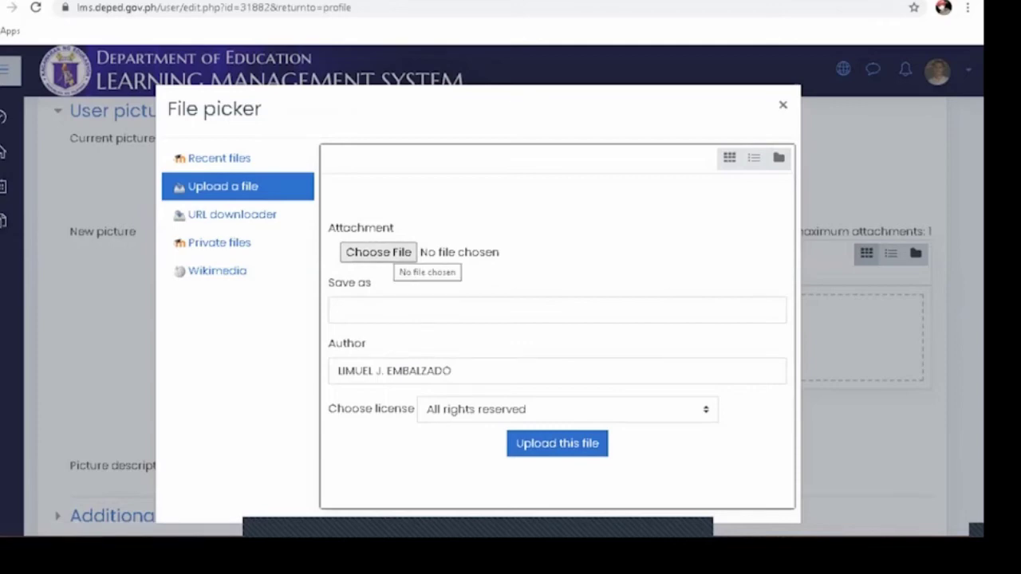
Step: Browse to the cropped photo file, then cancel and close the file picker without uploading
{"action": "left_click", "coordinate": [379, 252]}
{"action": "scroll", "coordinate": [379, 252], "scroll_direction": "down", "scroll_amount": 3}
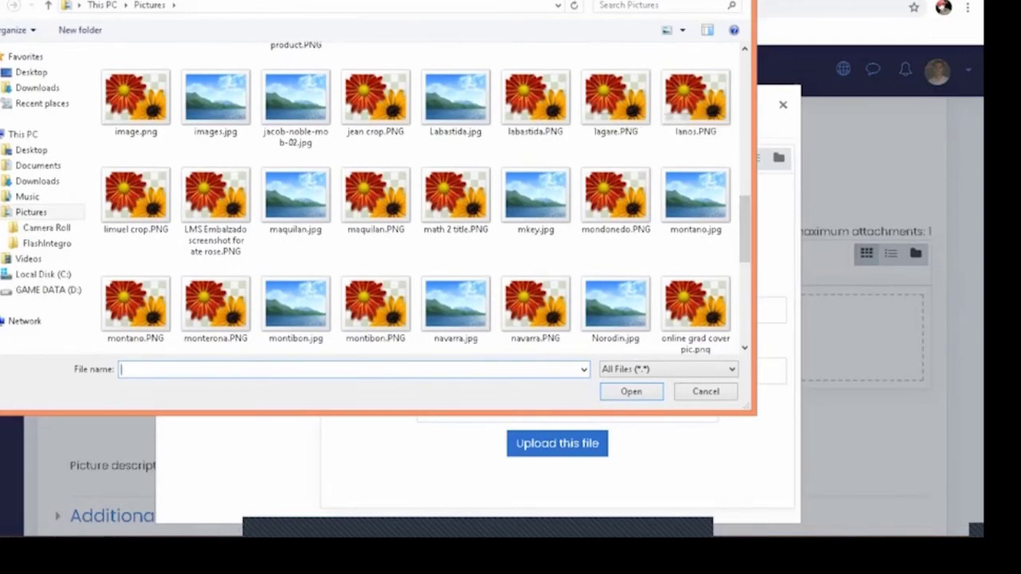
{"action": "left_click", "coordinate": [135, 195]}
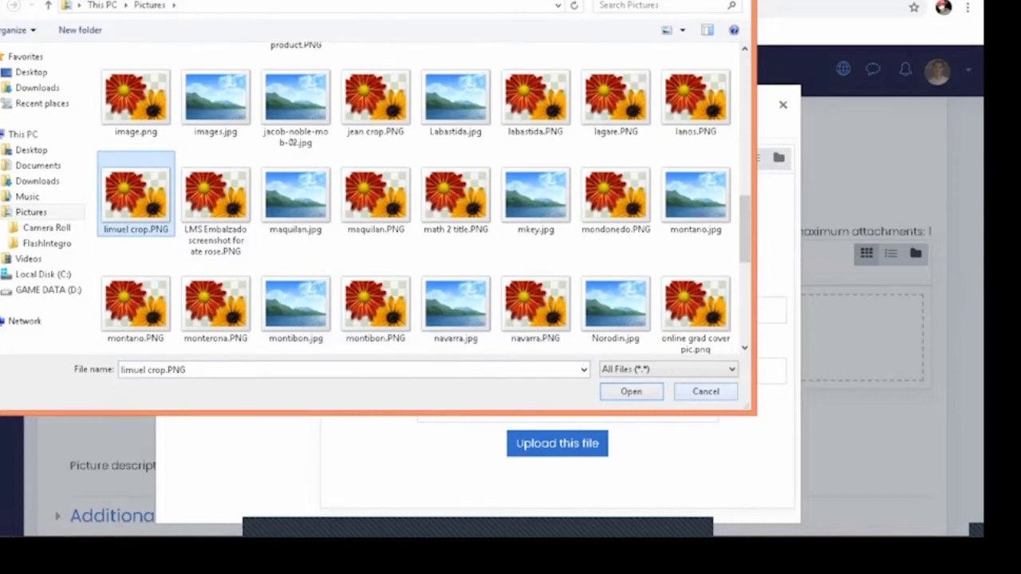
{"action": "left_click", "coordinate": [706, 391]}
{"action": "key", "text": "Escape"}
{"action": "scroll", "coordinate": [511, 320], "scroll_direction": "down", "scroll_amount": 1}
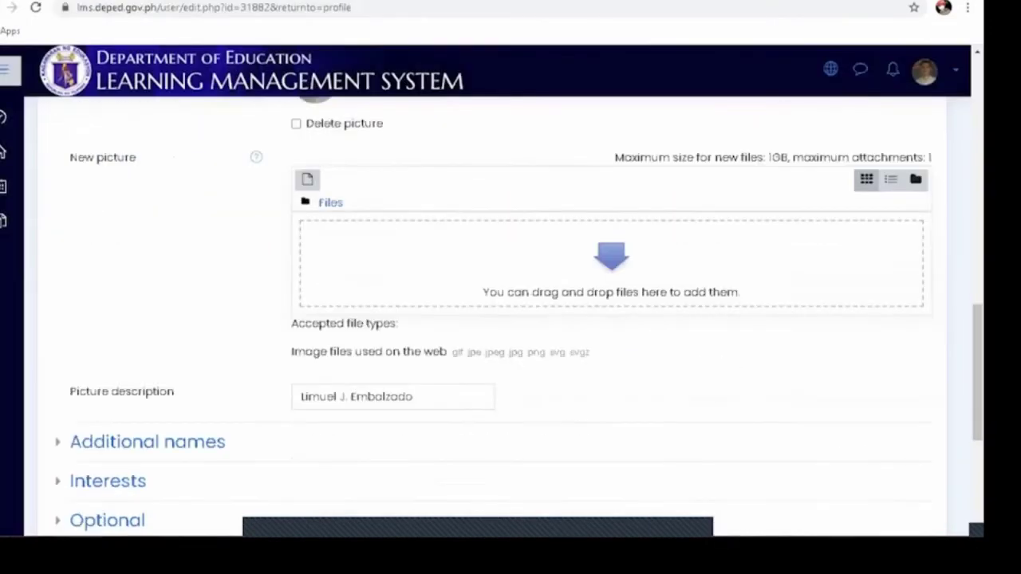
Step: Expand the Additional names, Interests and Optional sections of the edit form
{"action": "scroll", "coordinate": [511, 320], "scroll_direction": "down", "scroll_amount": 2}
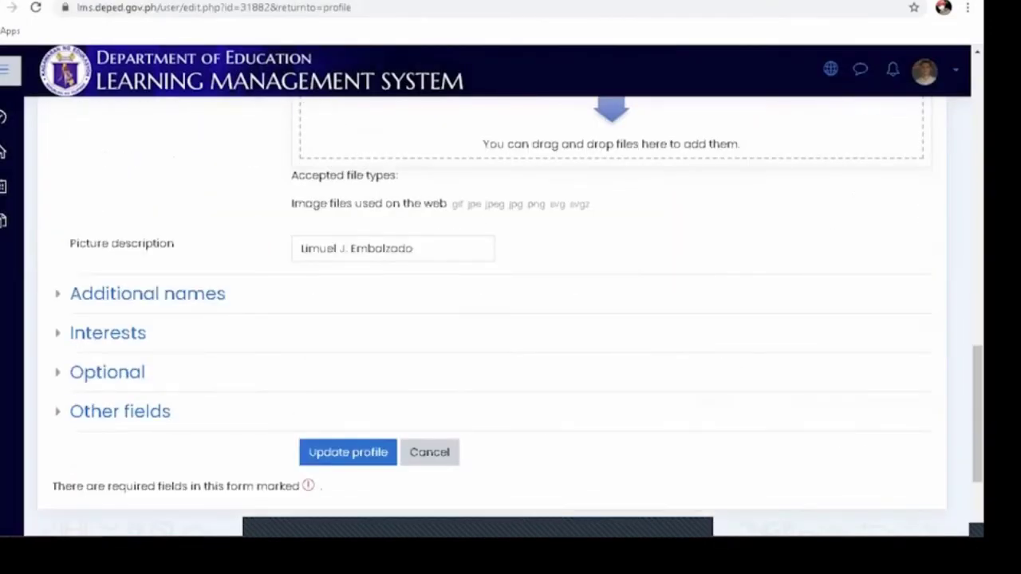
{"action": "left_click", "coordinate": [147, 294]}
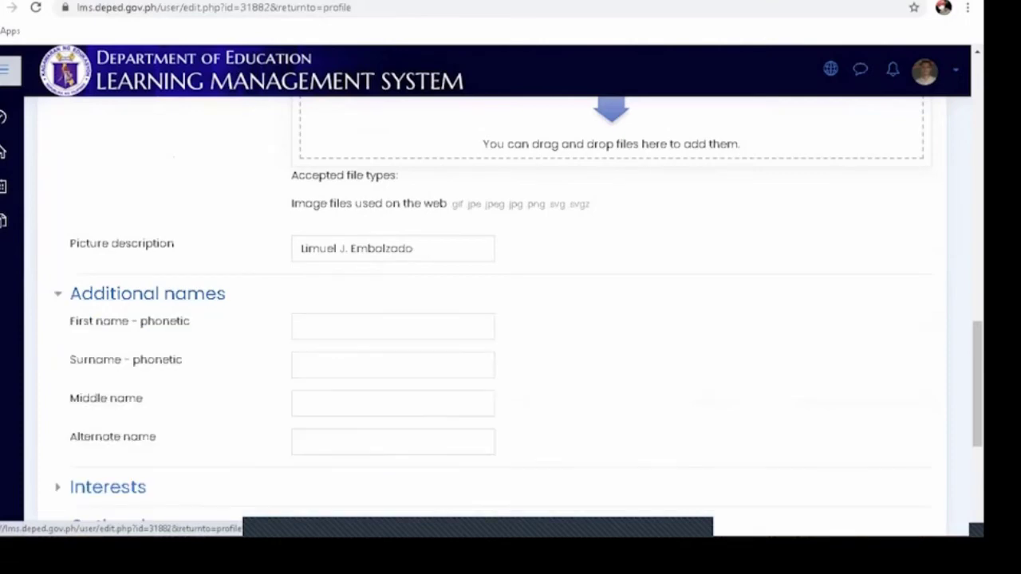
{"action": "scroll", "coordinate": [510, 319], "scroll_direction": "down", "scroll_amount": 1}
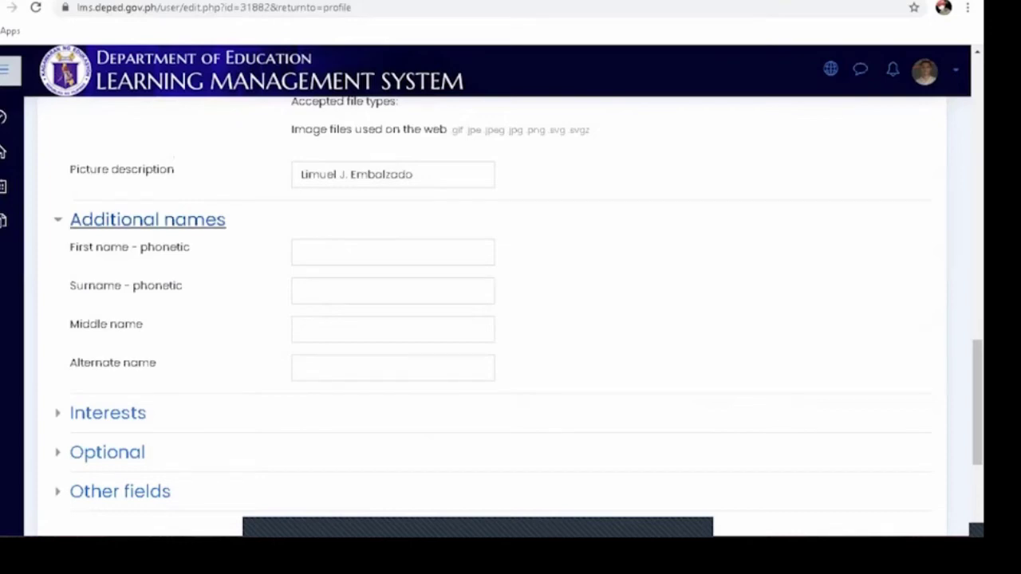
{"action": "left_click", "coordinate": [108, 413]}
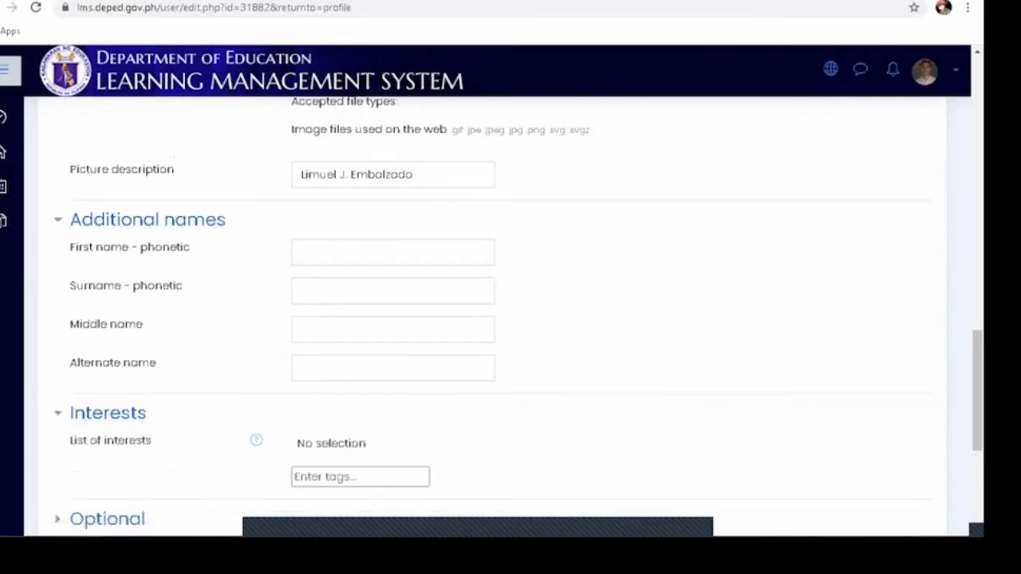
{"action": "scroll", "coordinate": [511, 319], "scroll_direction": "down", "scroll_amount": 3}
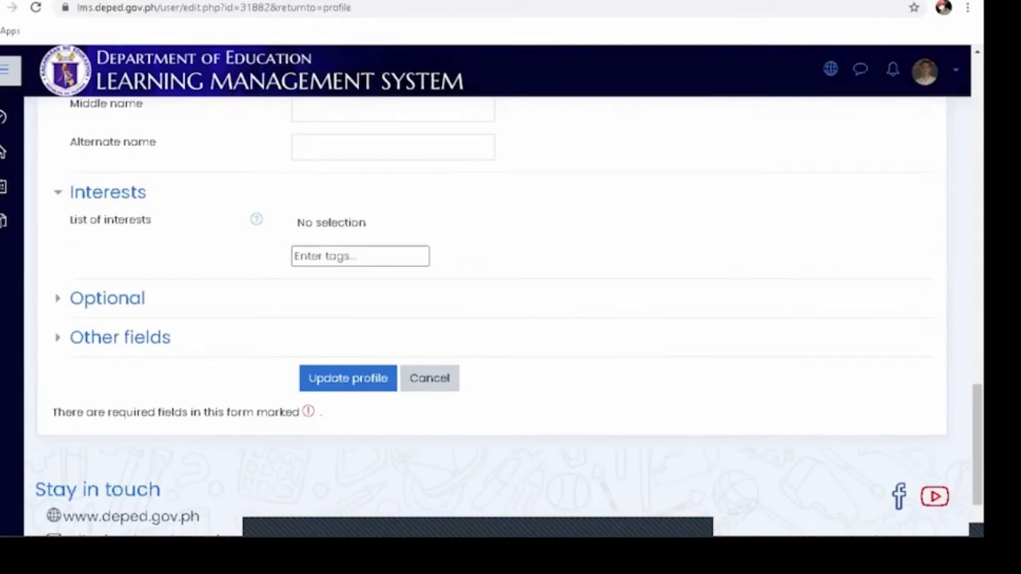
{"action": "left_click", "coordinate": [107, 298]}
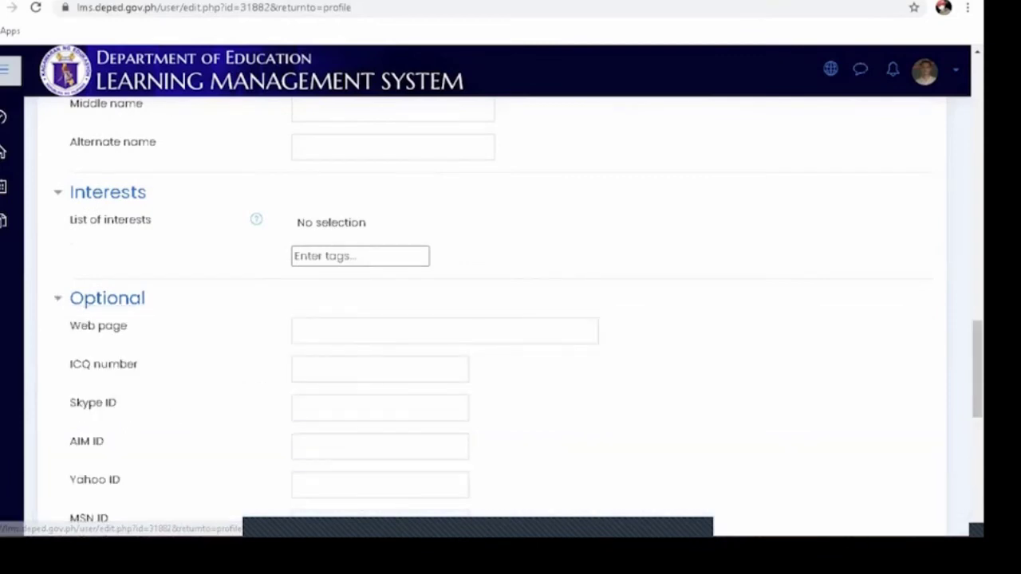
Step: Expand Other fields to show Schools Division Office set to Tagum City
{"action": "scroll", "coordinate": [511, 319], "scroll_direction": "down", "scroll_amount": 2}
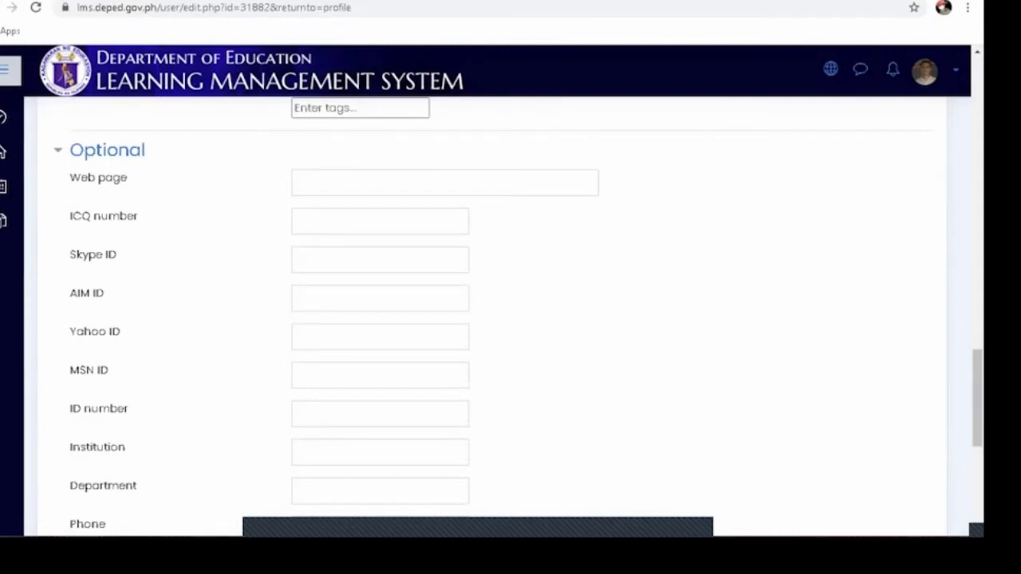
{"action": "scroll", "coordinate": [510, 319], "scroll_direction": "down", "scroll_amount": 2}
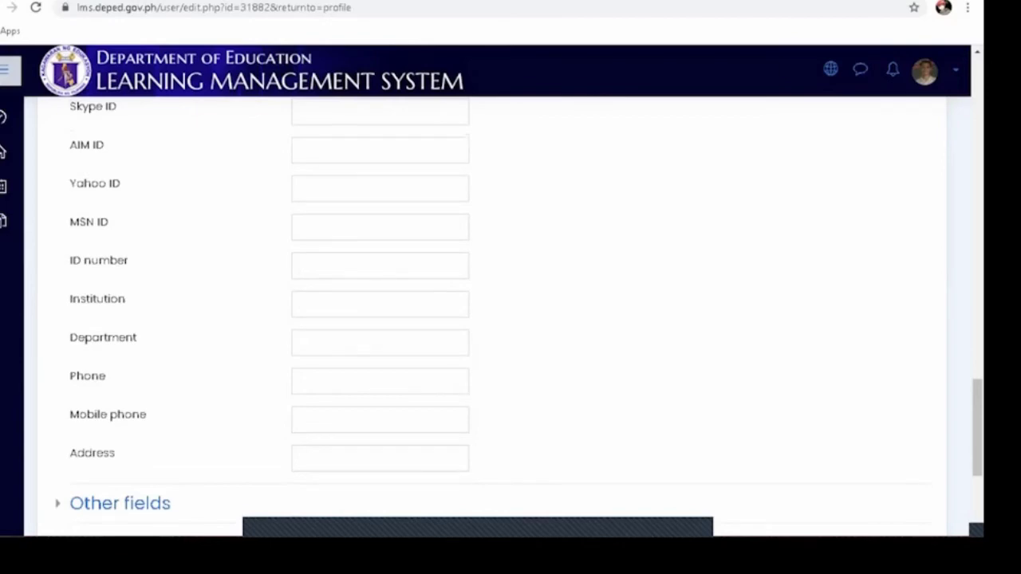
{"action": "scroll", "coordinate": [511, 319], "scroll_direction": "down", "scroll_amount": 1}
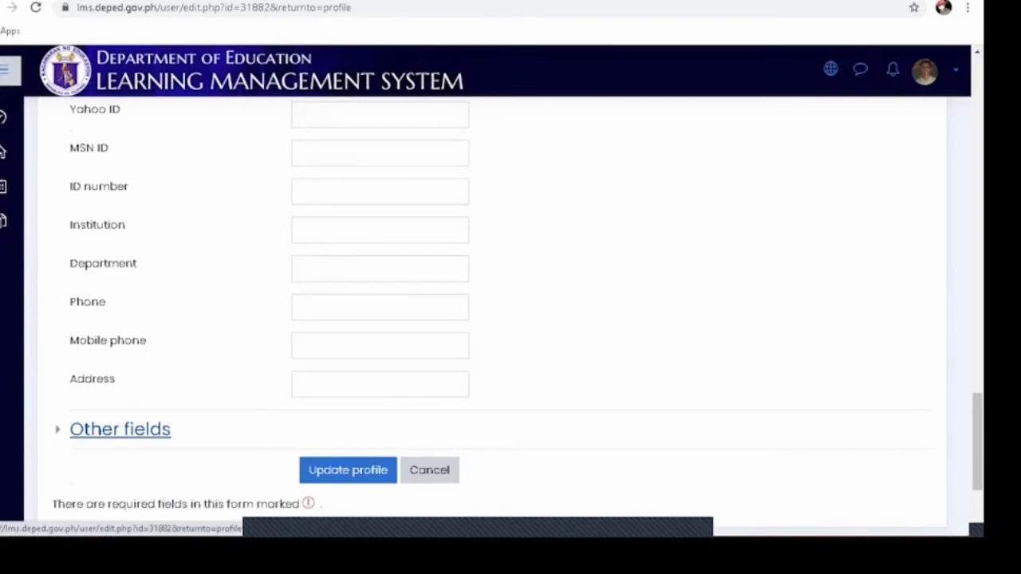
{"action": "left_click", "coordinate": [119, 430]}
{"action": "scroll", "coordinate": [511, 319], "scroll_direction": "down", "scroll_amount": 1}
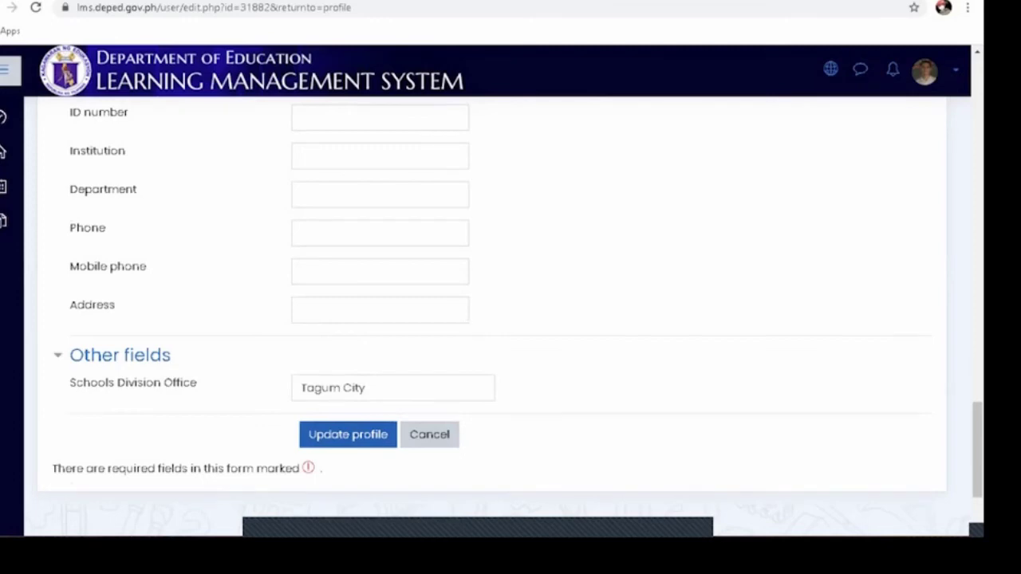
Step: Cancel profile editing, return to the Dashboard and view Courses in Course overview
{"action": "left_click", "coordinate": [429, 435]}
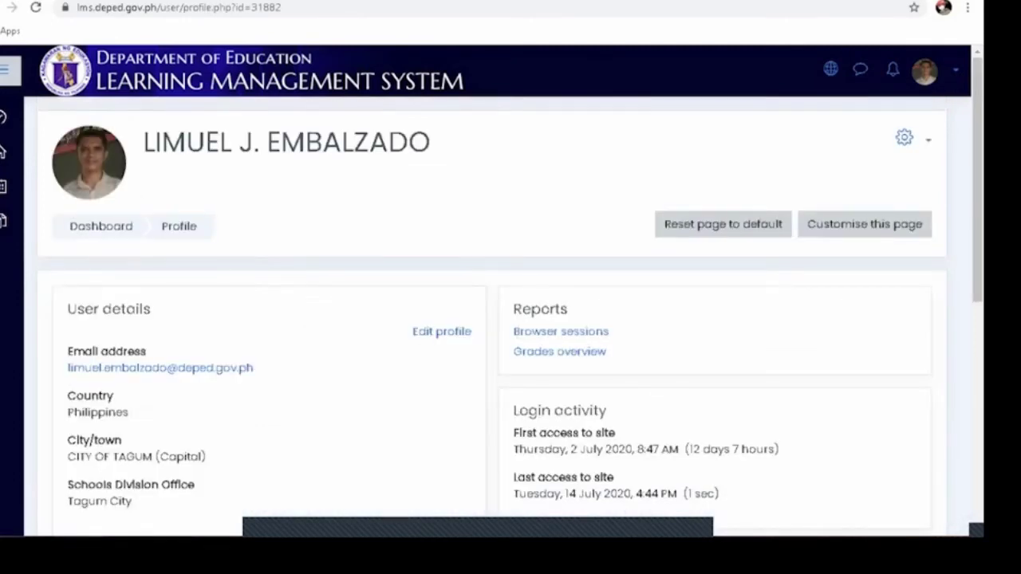
{"action": "scroll", "coordinate": [491, 320], "scroll_direction": "down", "scroll_amount": 4}
{"action": "scroll", "coordinate": [492, 319], "scroll_direction": "up", "scroll_amount": 4}
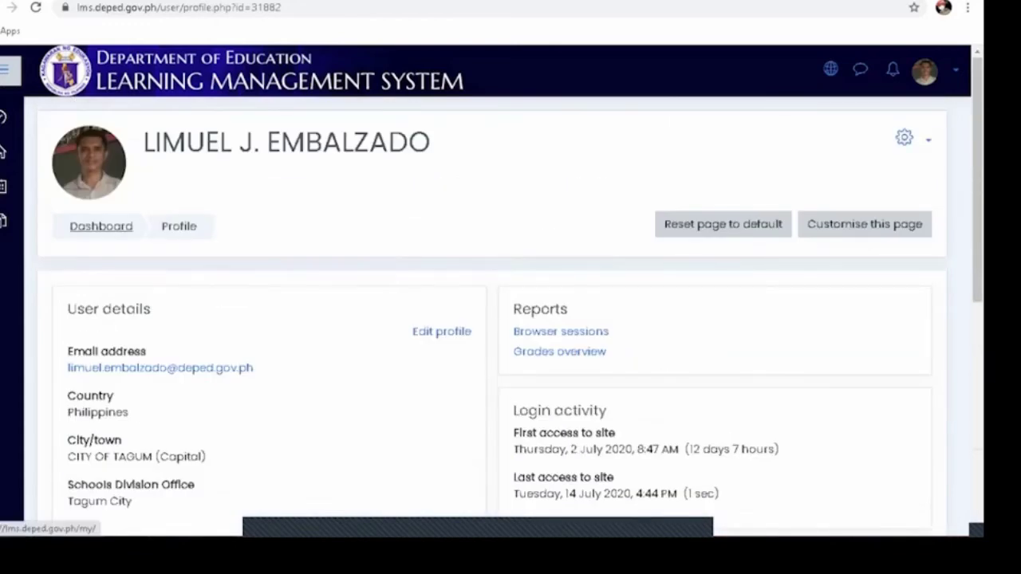
{"action": "left_click", "coordinate": [100, 226]}
{"action": "scroll", "coordinate": [104, 266], "scroll_direction": "down", "scroll_amount": 1}
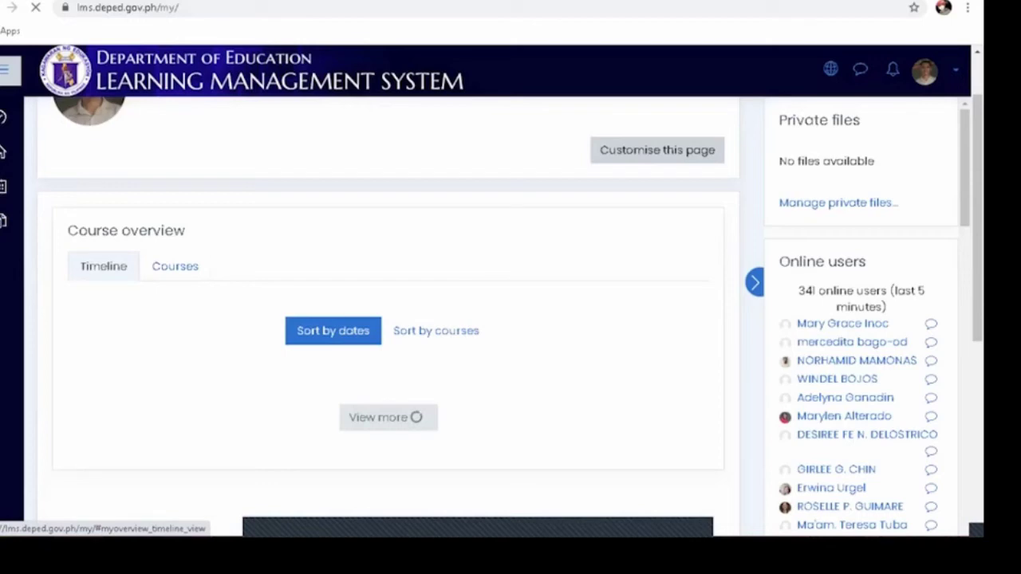
{"action": "left_click", "coordinate": [174, 265]}
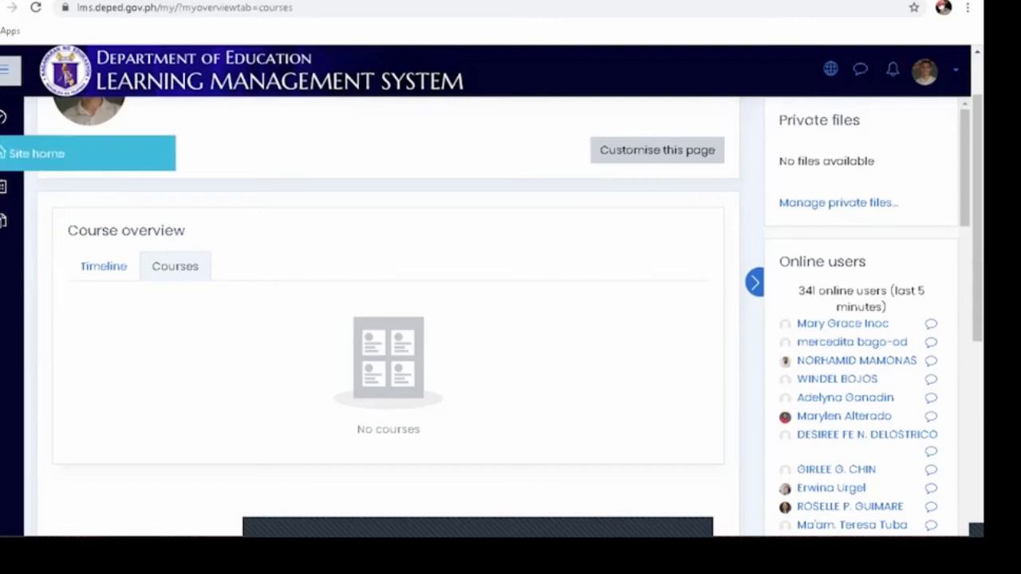
Step: Browse Region XI, Tagum City, Elementary Schools to the F. Dela Cruz - P. Sagun Elementary School category
{"action": "left_click", "coordinate": [4, 152]}
{"action": "scroll", "coordinate": [510, 319], "scroll_direction": "down", "scroll_amount": 7}
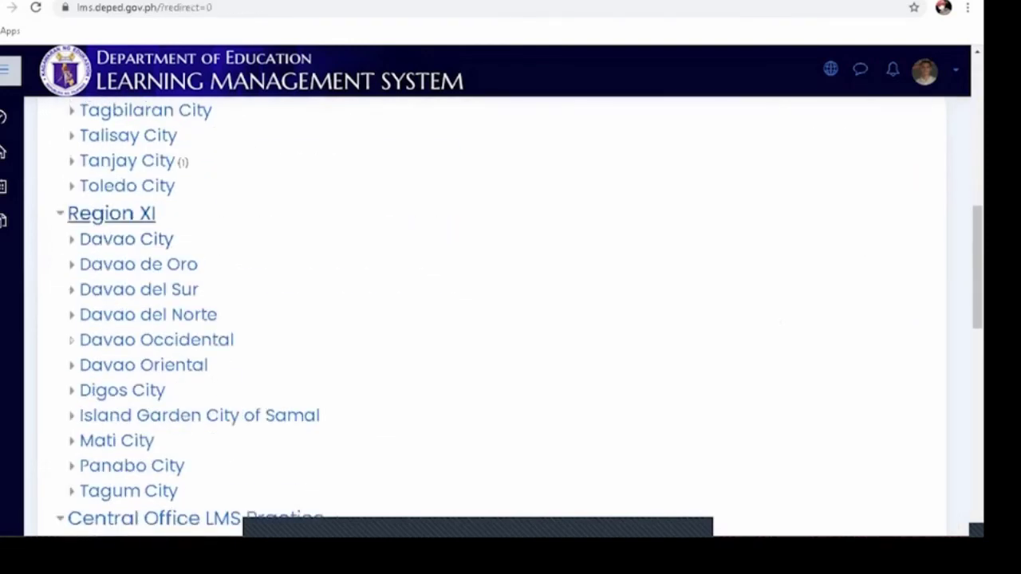
{"action": "left_click", "coordinate": [112, 213]}
{"action": "scroll", "coordinate": [128, 263], "scroll_direction": "down", "scroll_amount": 2}
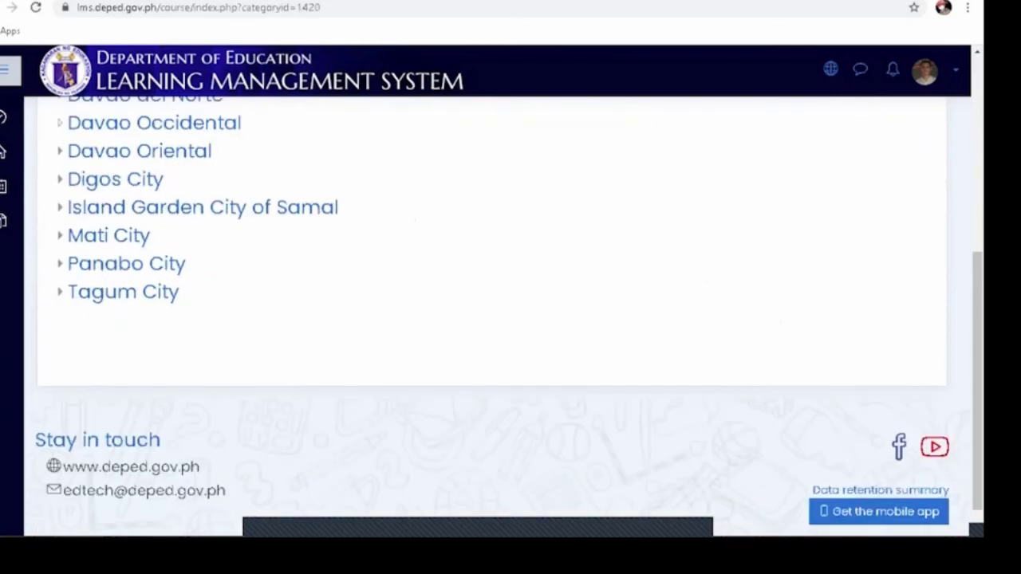
{"action": "left_click", "coordinate": [124, 292]}
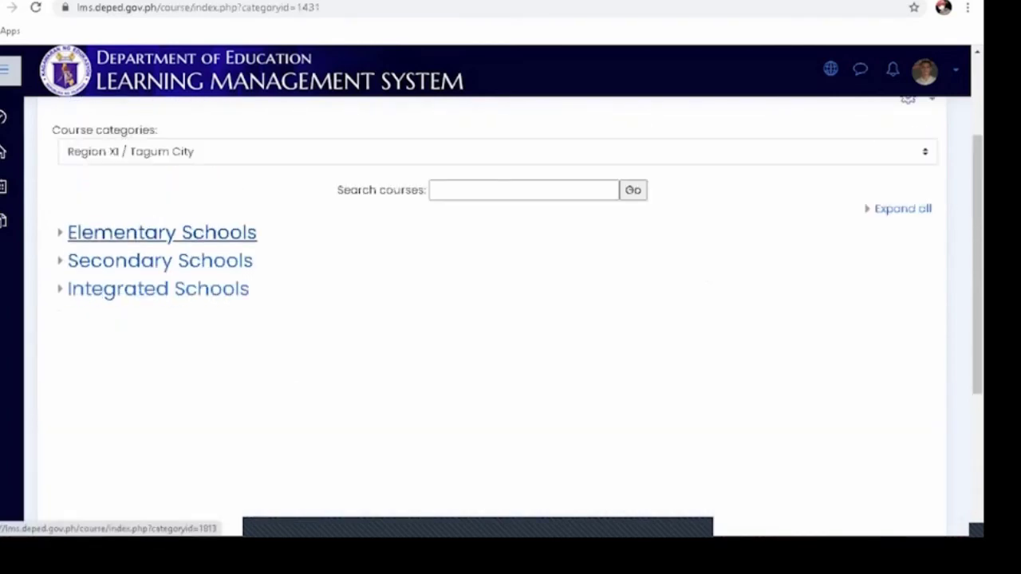
{"action": "left_click", "coordinate": [162, 232]}
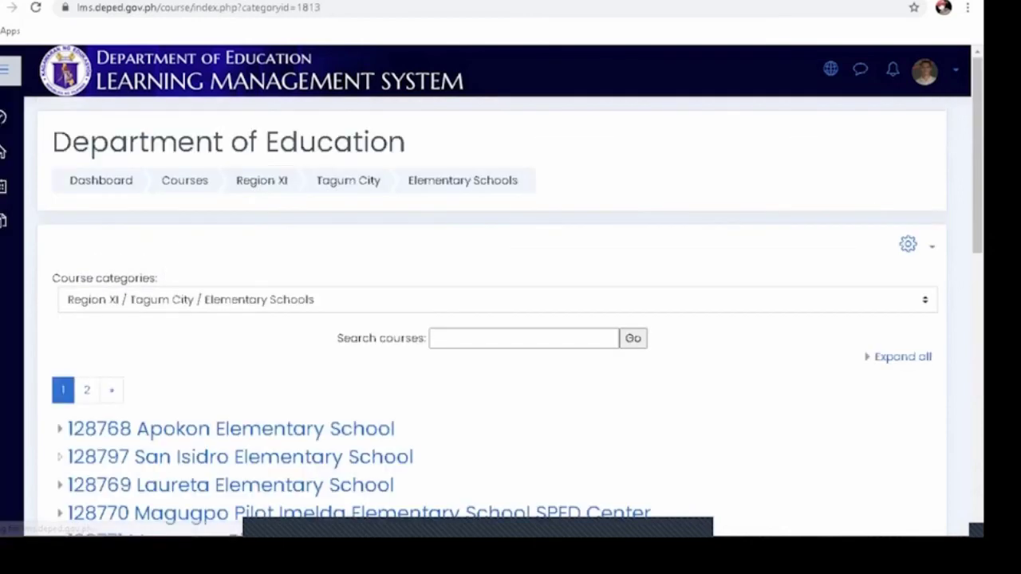
{"action": "scroll", "coordinate": [510, 319], "scroll_direction": "down", "scroll_amount": 2}
{"action": "scroll", "coordinate": [267, 304], "scroll_direction": "down", "scroll_amount": 5}
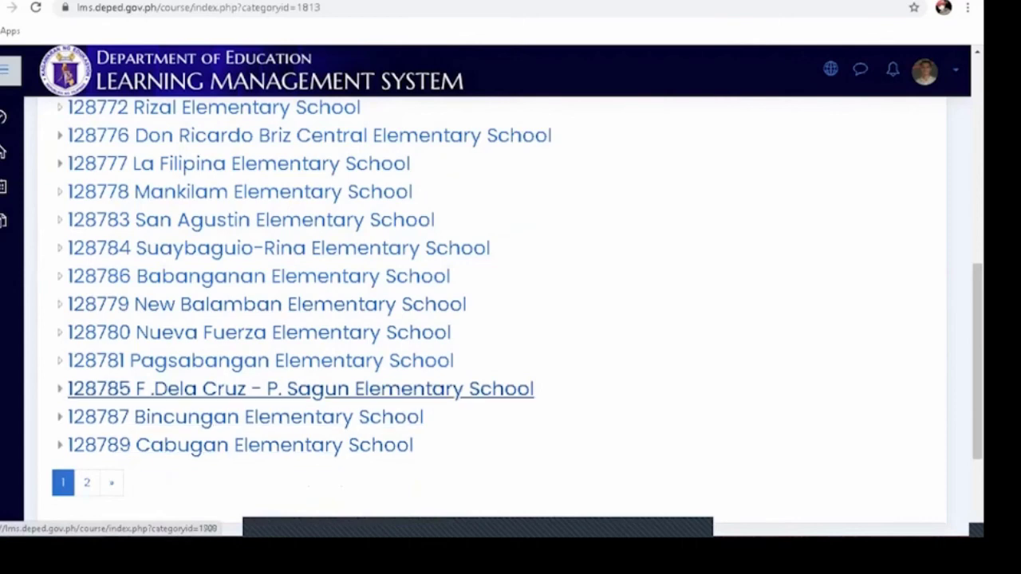
{"action": "left_click", "coordinate": [301, 388]}
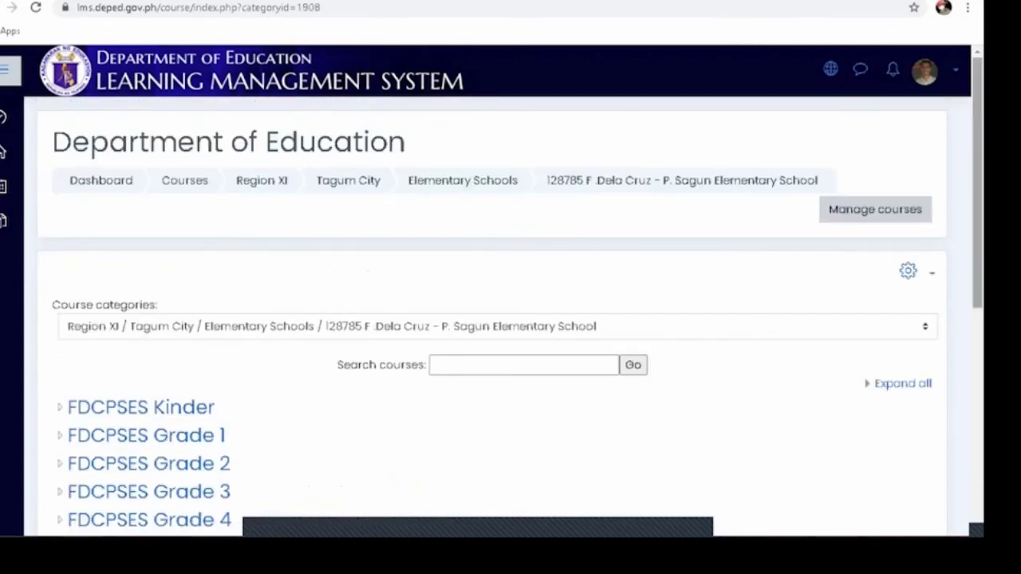
{"action": "scroll", "coordinate": [511, 320], "scroll_direction": "down", "scroll_amount": 3}
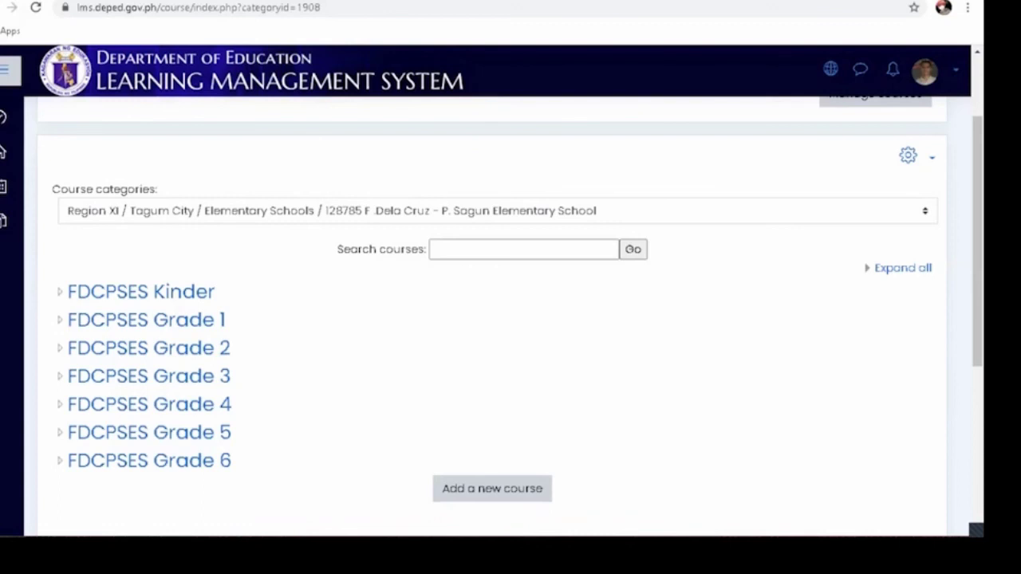
Step: Go back to the personal Dashboard from the course catalogue via the left navigation drawer
{"action": "left_click", "coordinate": [32, 118]}
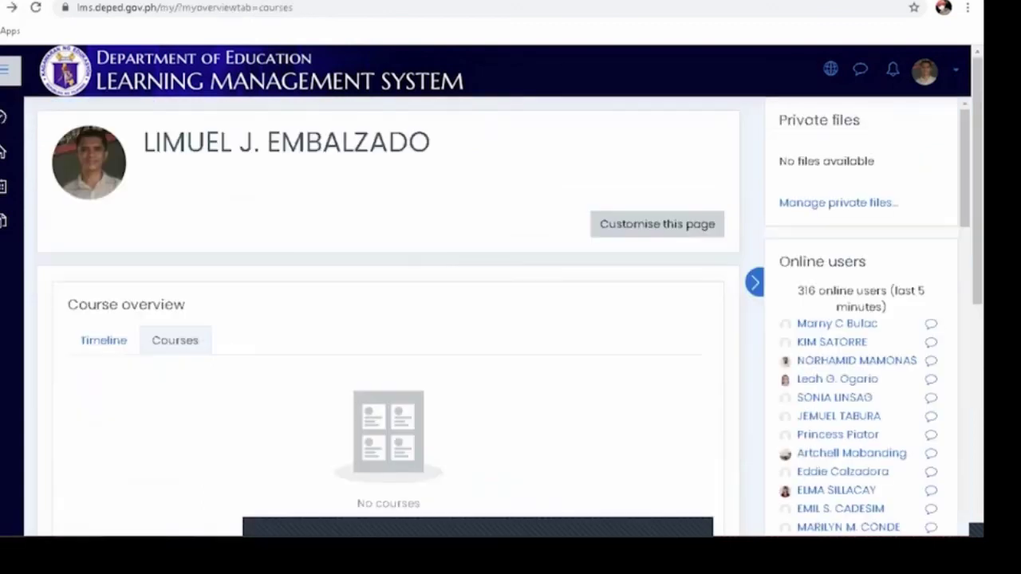